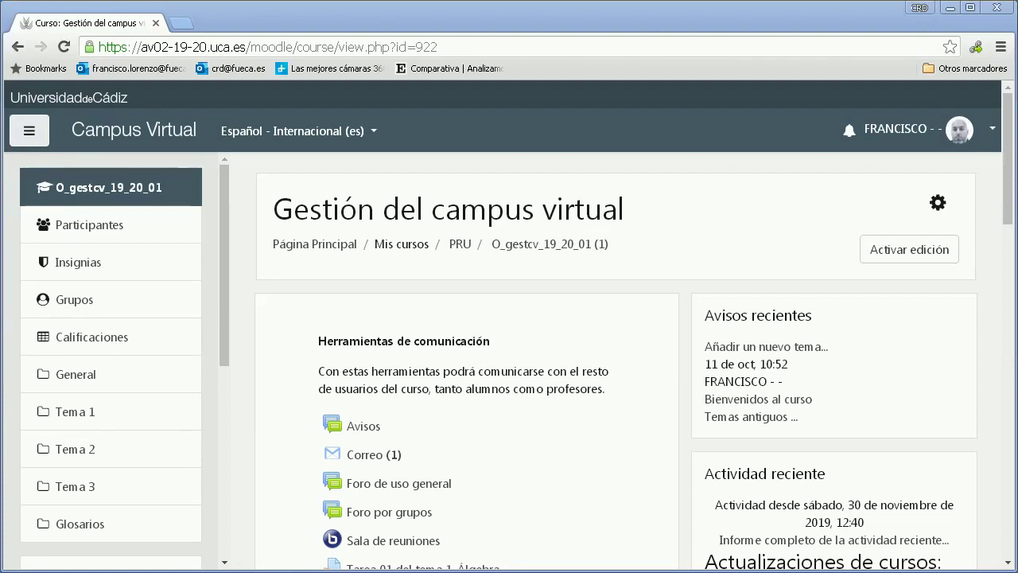
# - Turn on course editing and add a new Encuesta activity to the course's general section
pyautogui.click(888, 259)
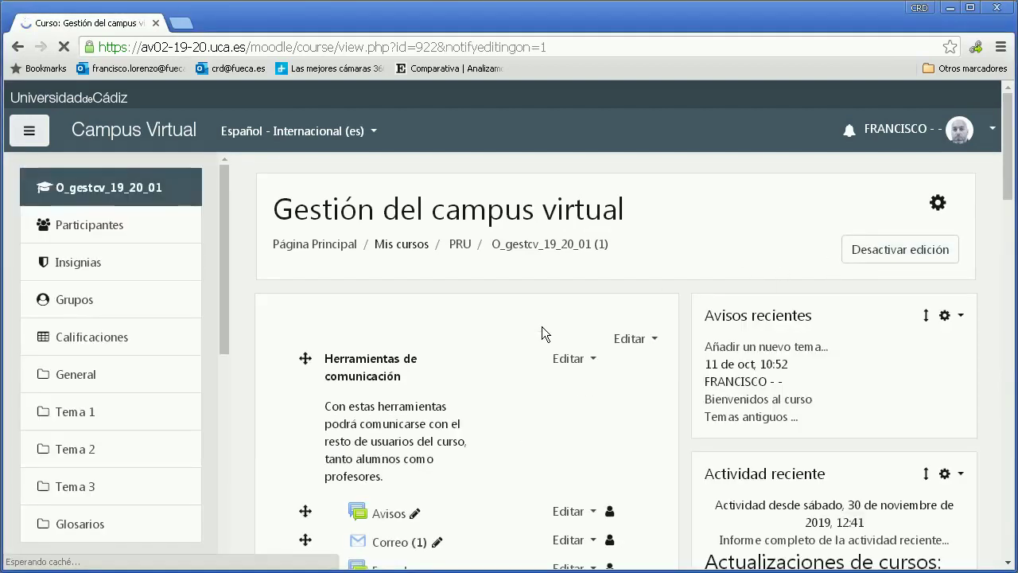
pyautogui.scroll(-4, 562, 315)
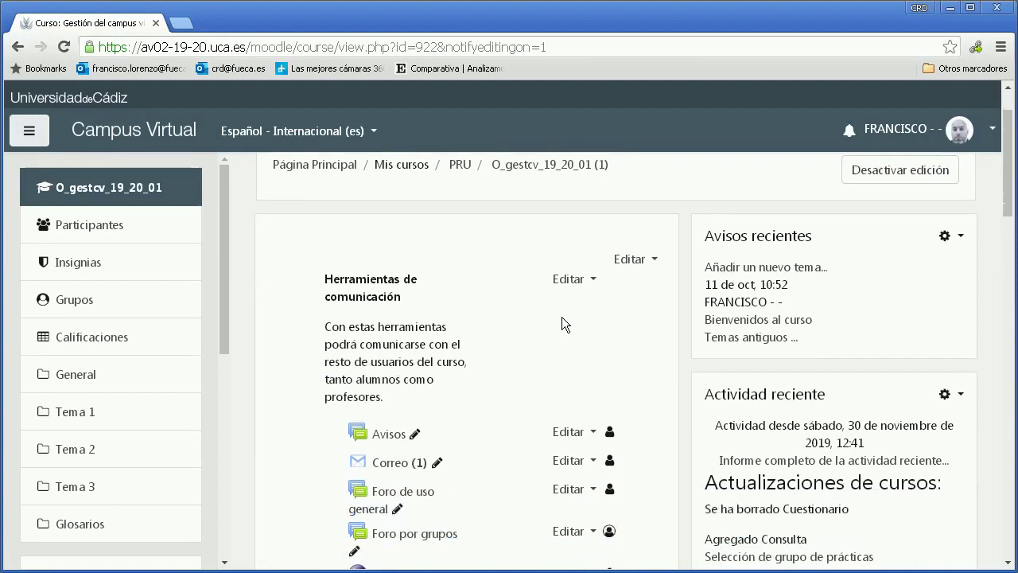
pyautogui.scroll(-2, 560, 317)
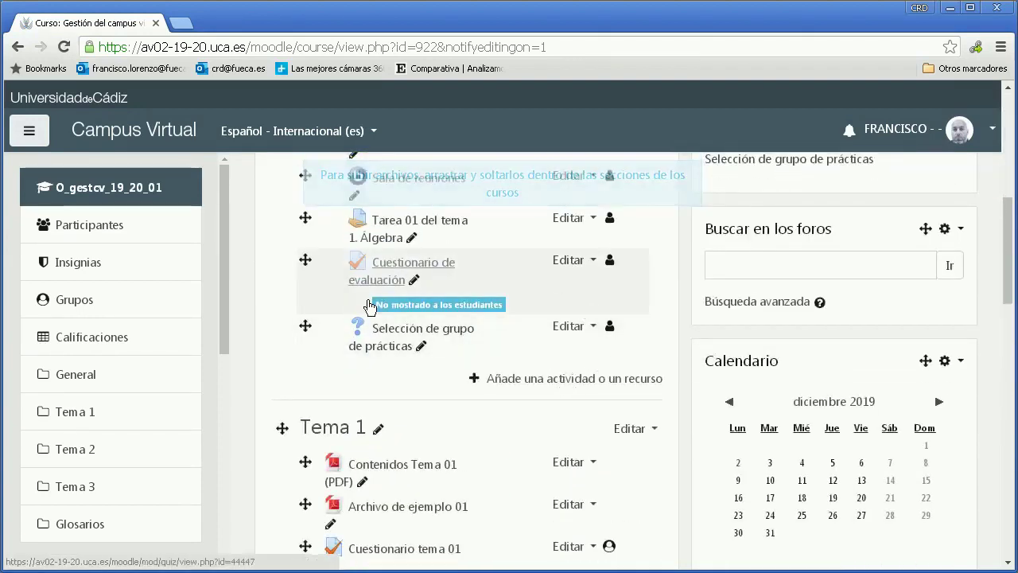
pyautogui.click(546, 383)
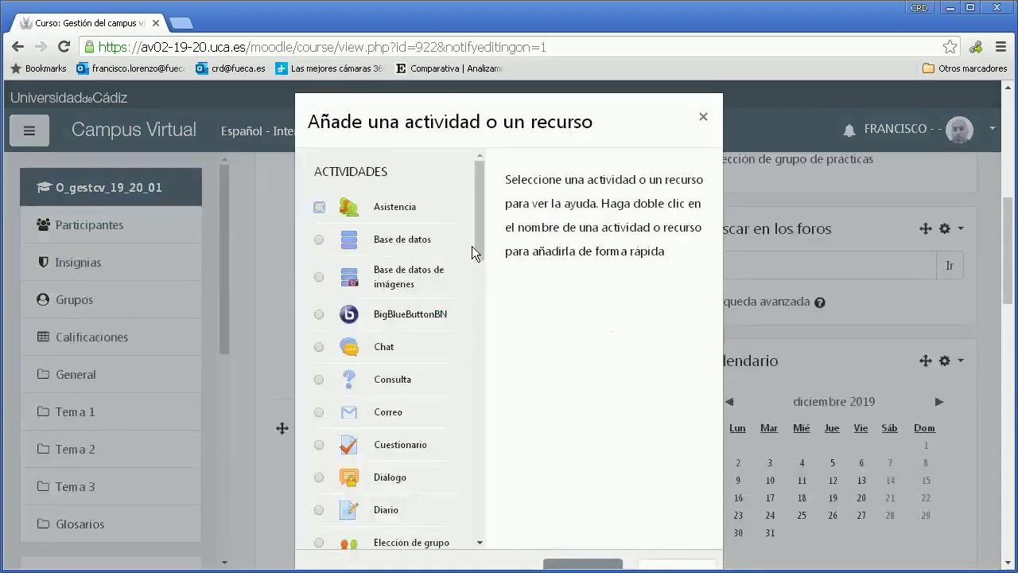
pyautogui.moveTo(480, 233); pyautogui.dragTo(485, 282)
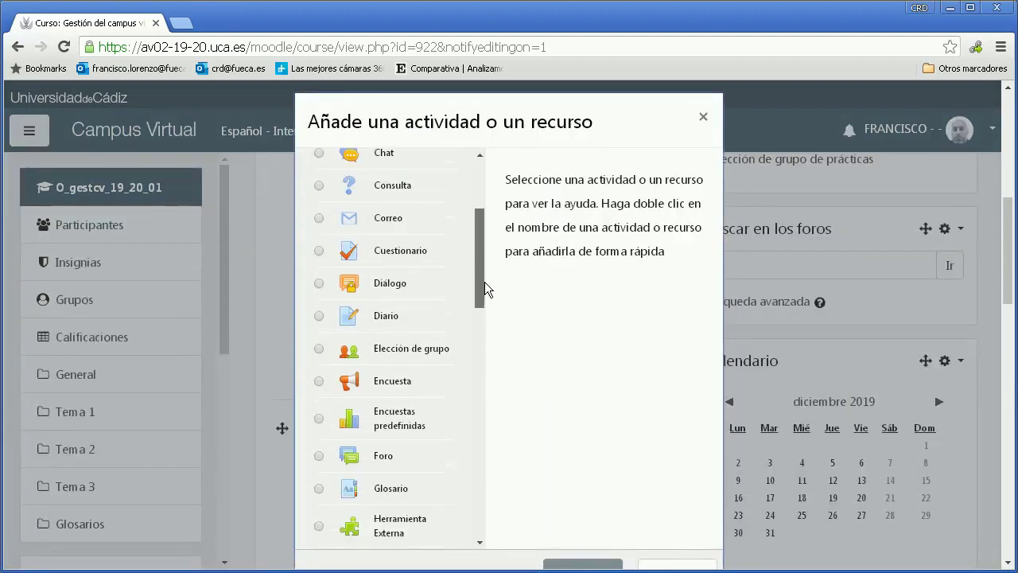
pyautogui.click(319, 381)
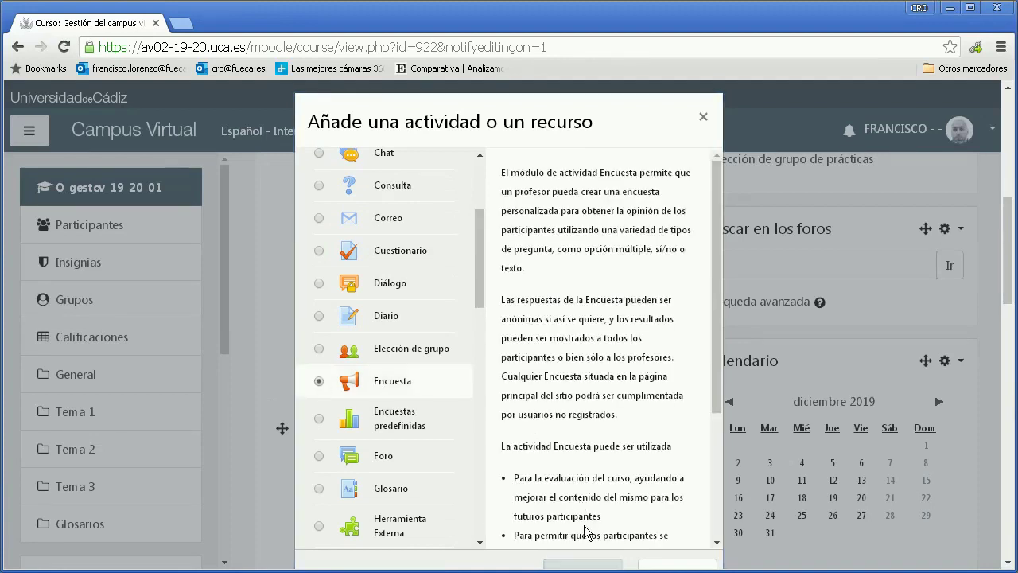
pyautogui.click(585, 562)
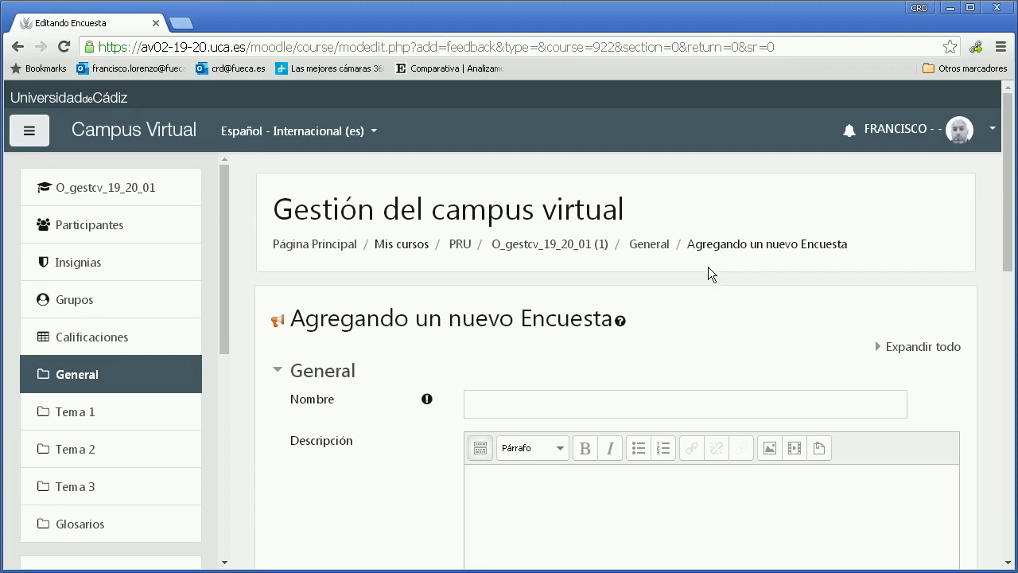
# - Name the new survey "Encuesta de satisfacción"
pyautogui.click(615, 409)
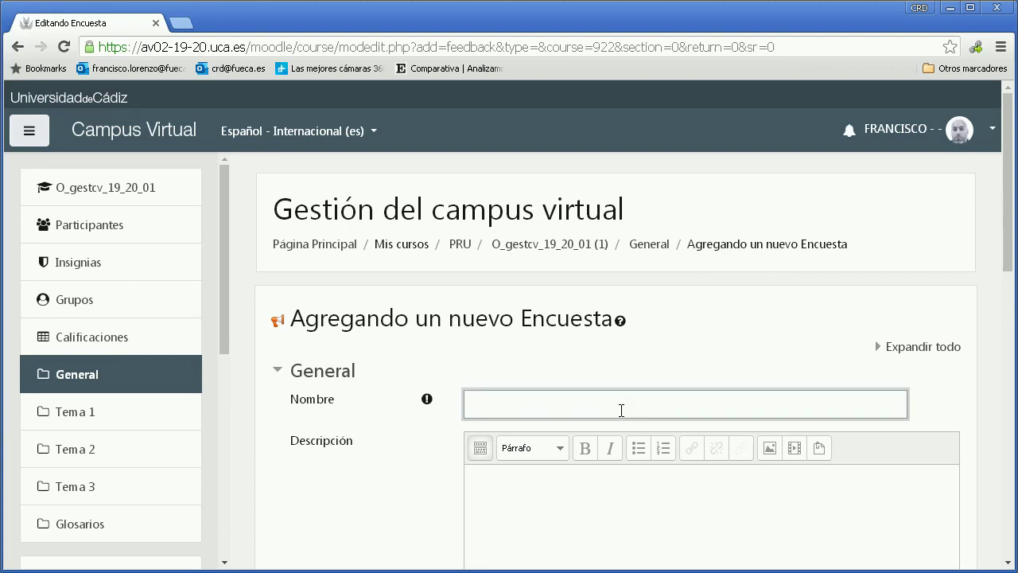
pyautogui.write('Encuesta de satisfacción')
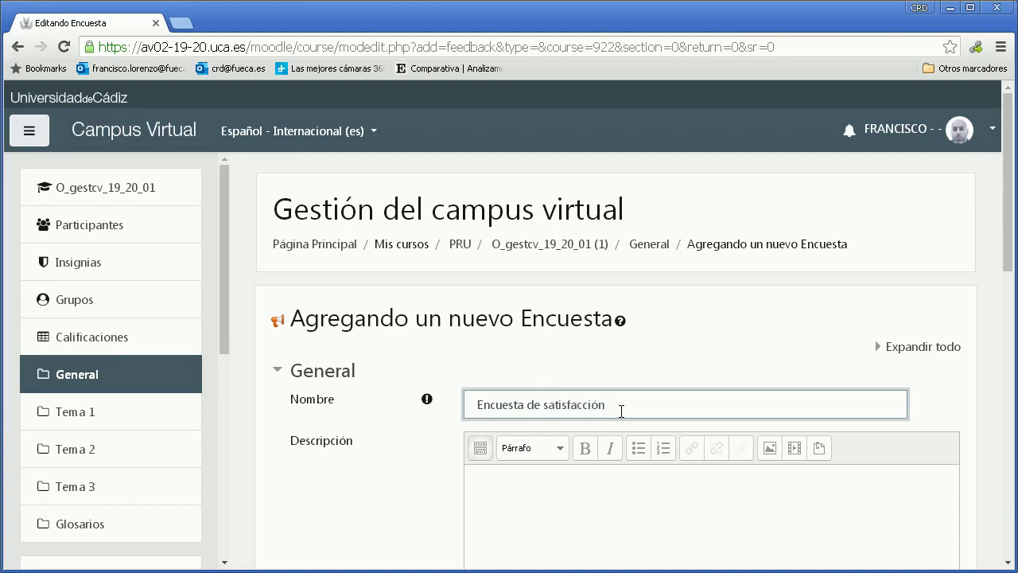
pyautogui.click(363, 483)
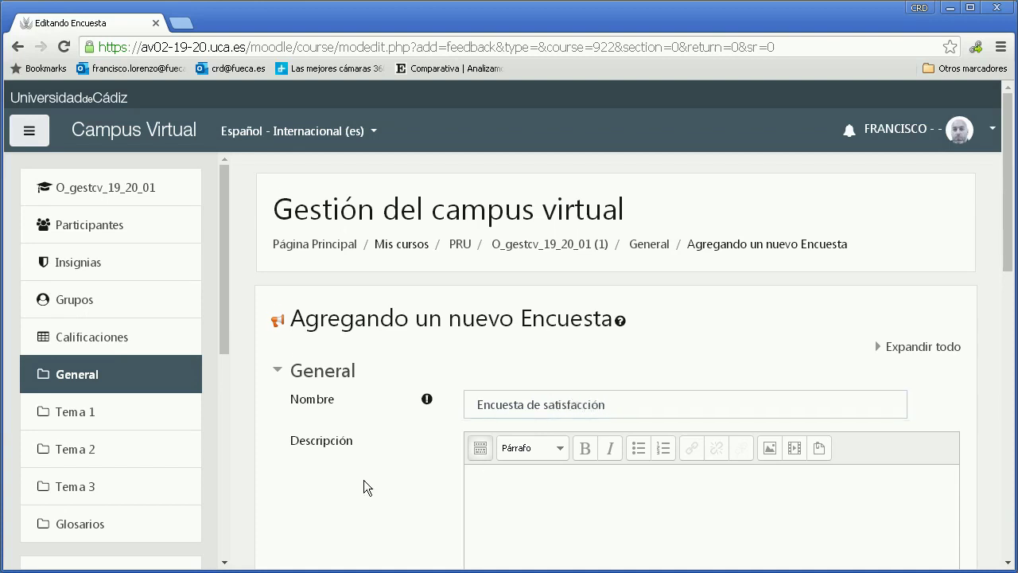
pyautogui.scroll(-2, 363, 479)
pyautogui.scroll(-1, 366, 488)
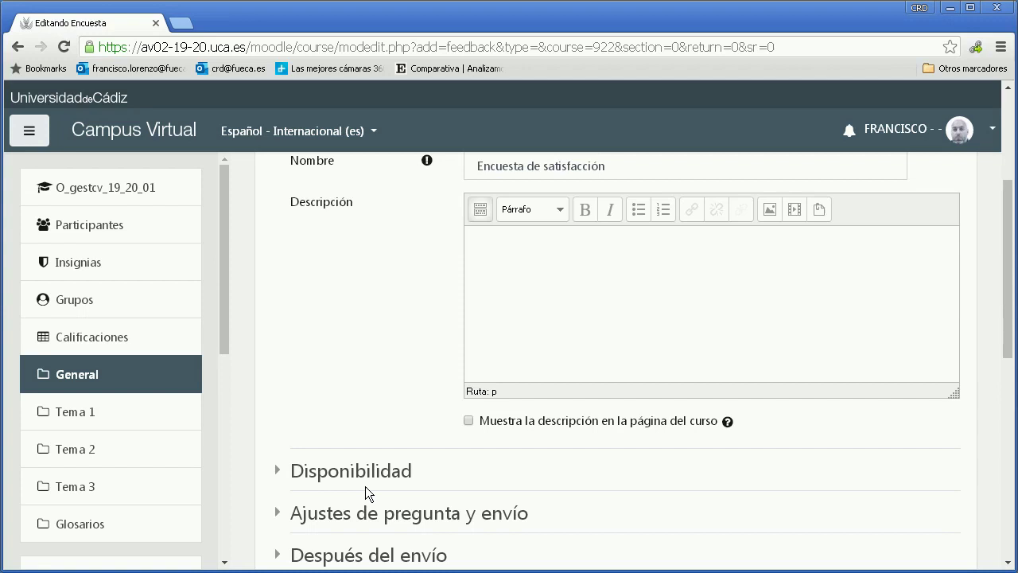
pyautogui.scroll(-3, 346, 415)
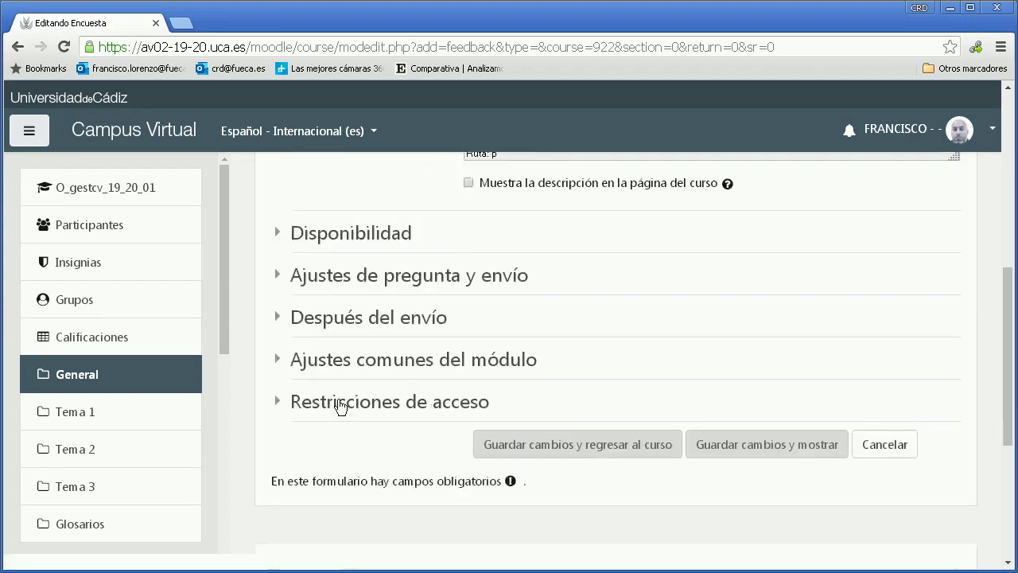
pyautogui.click(280, 236)
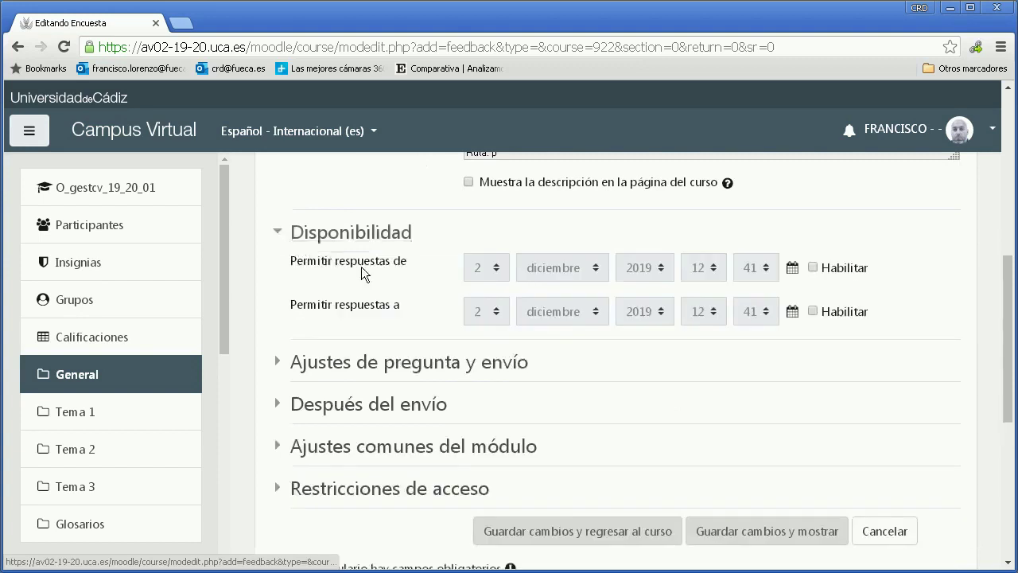
pyautogui.click(812, 268)
pyautogui.click(813, 311)
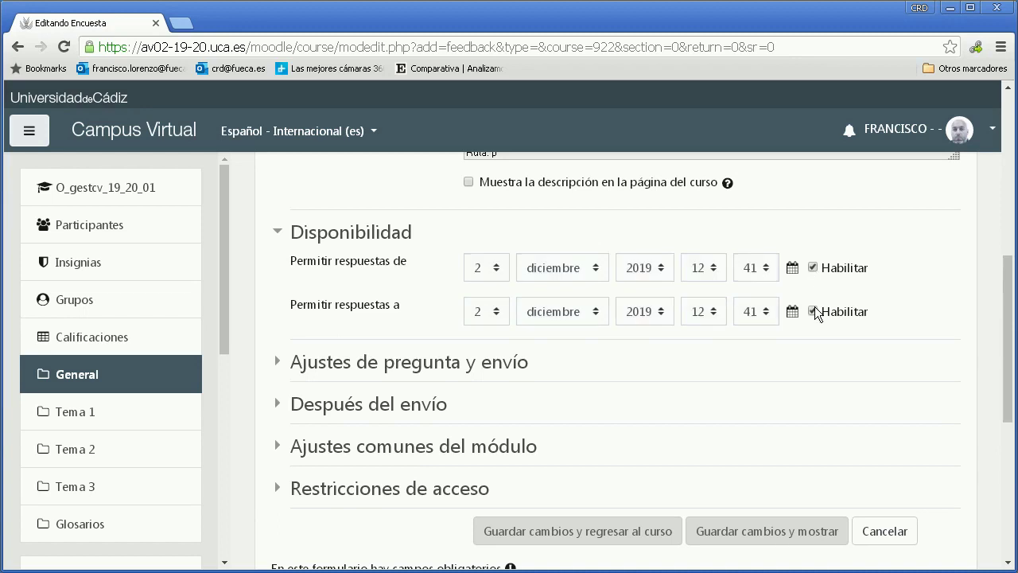
pyautogui.click(791, 267)
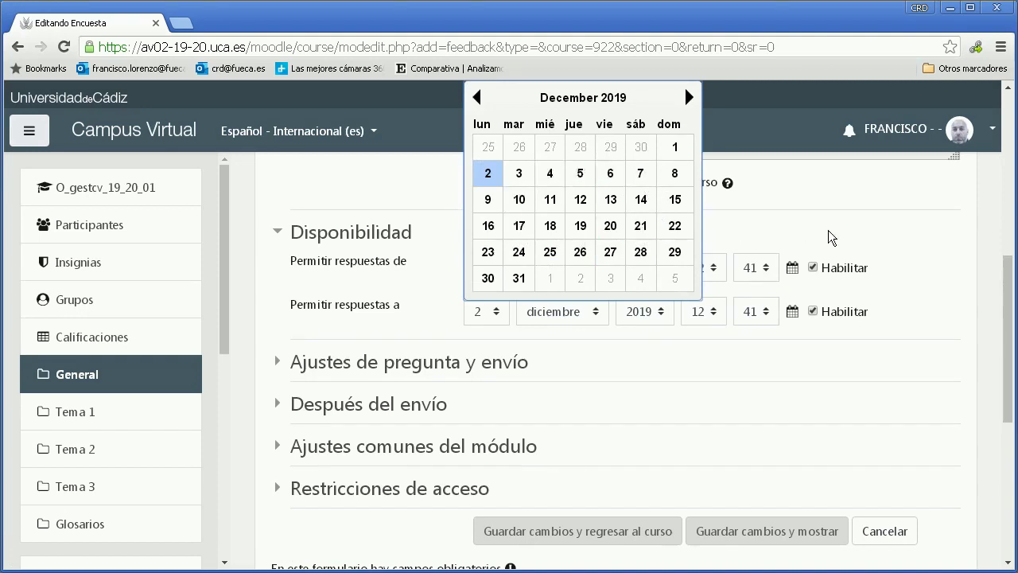
pyautogui.click(797, 270)
pyautogui.click(813, 267)
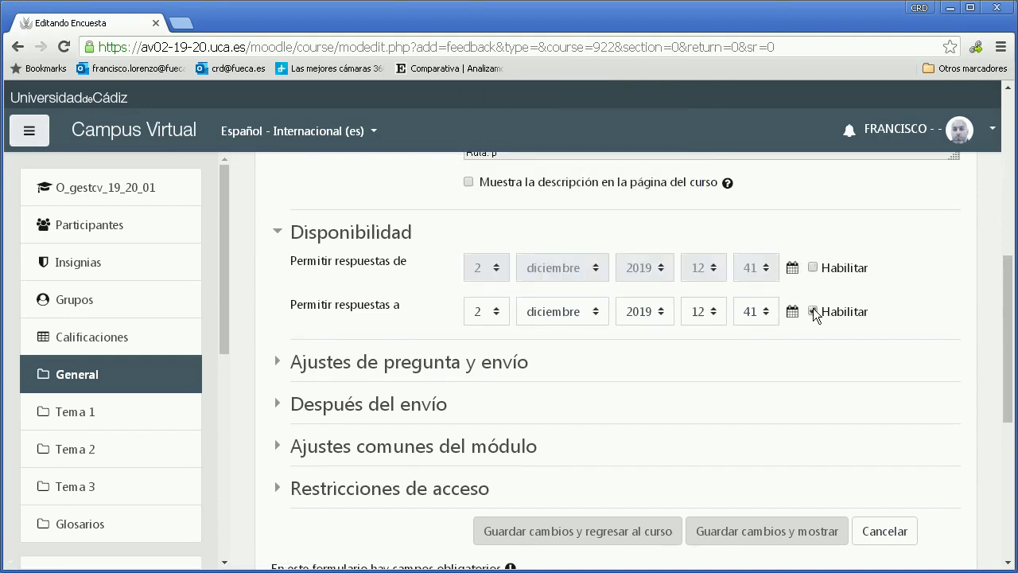
pyautogui.click(813, 312)
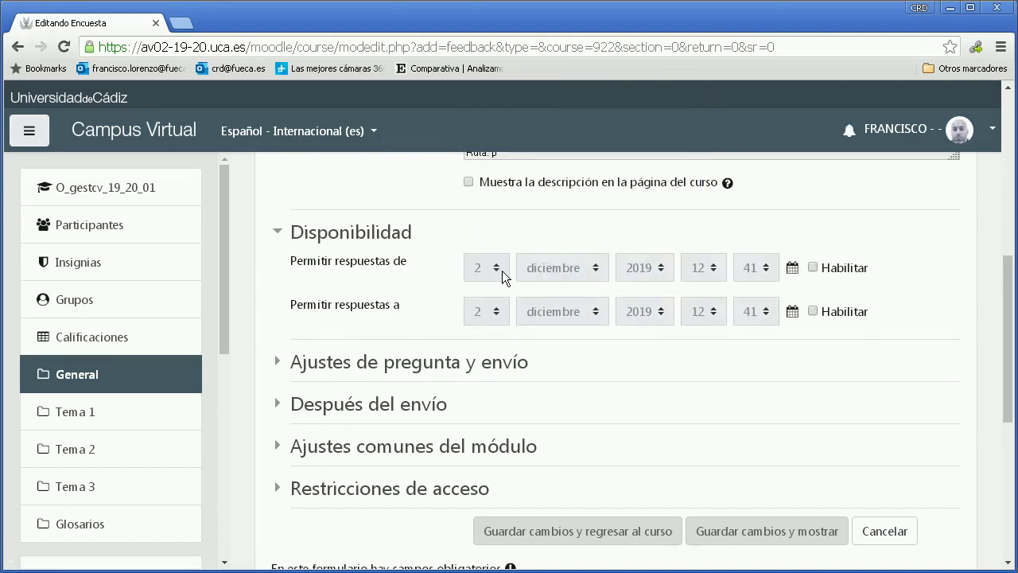
# - Examine the survey's question and submission settings, including the options for recording user names
pyautogui.click(278, 362)
pyautogui.scroll(-2, 306, 324)
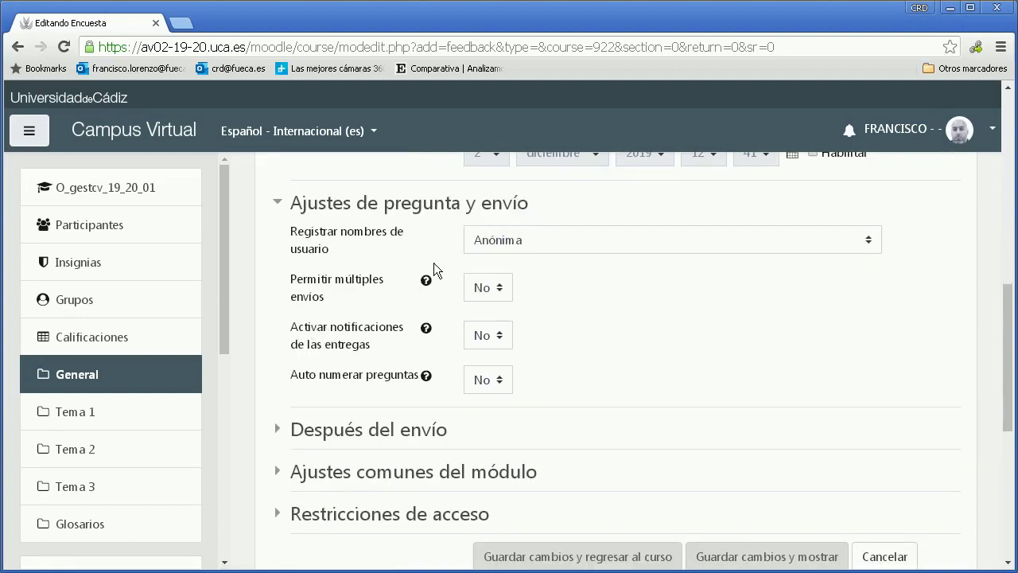
pyautogui.click(502, 240)
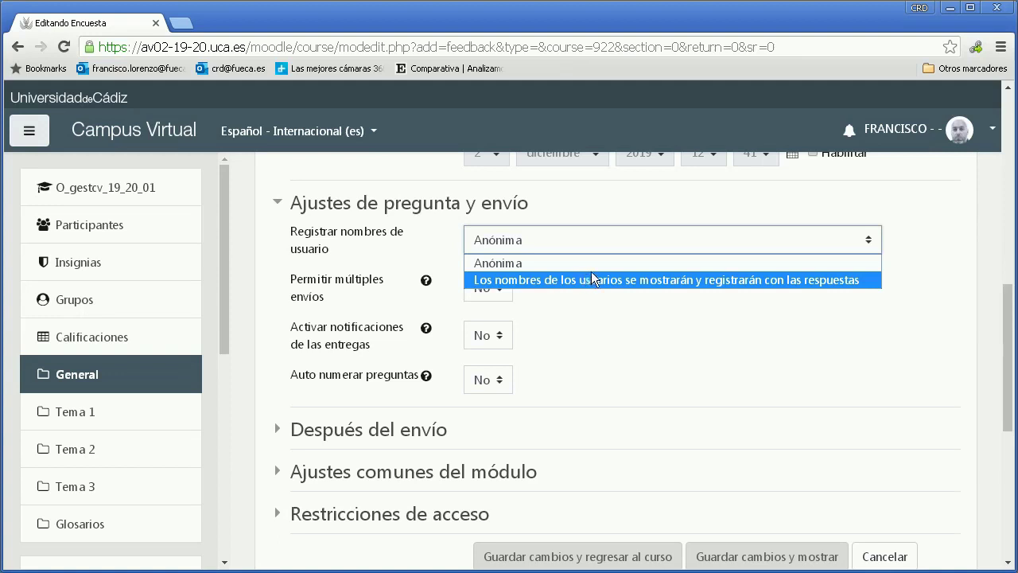
pyautogui.click(629, 325)
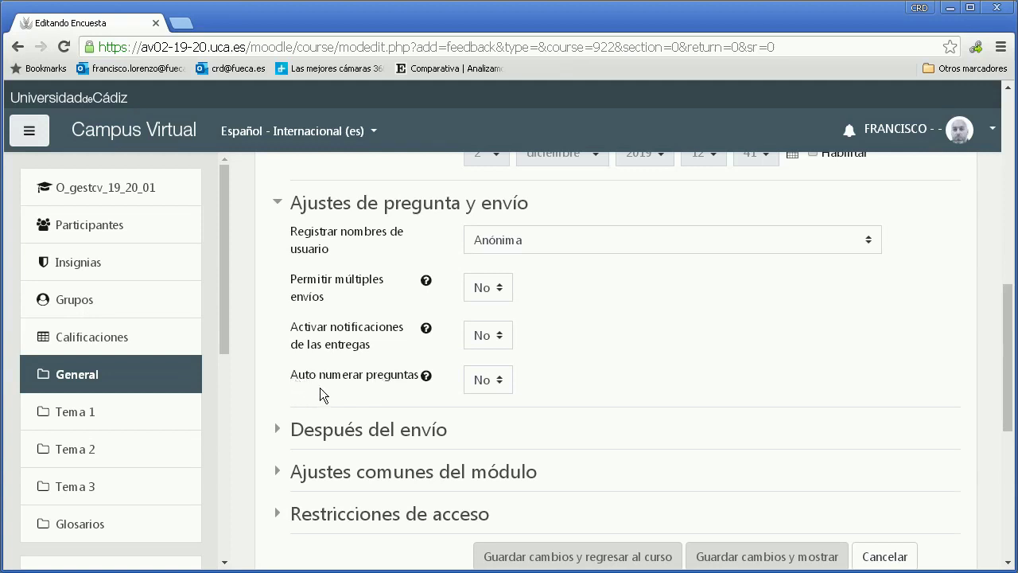
pyautogui.scroll(-2, 342, 338)
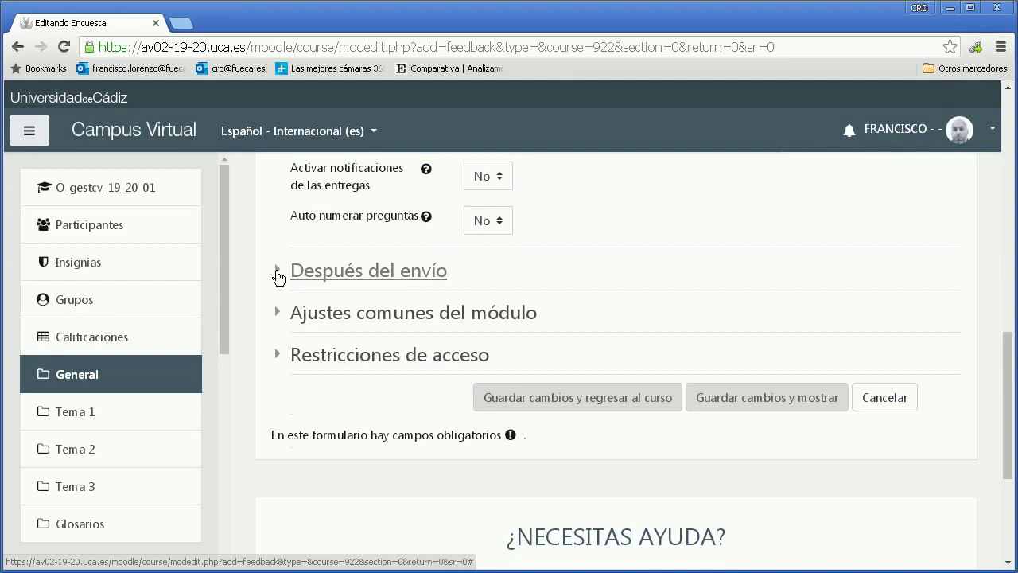
pyautogui.click(278, 274)
pyautogui.scroll(-1, 278, 334)
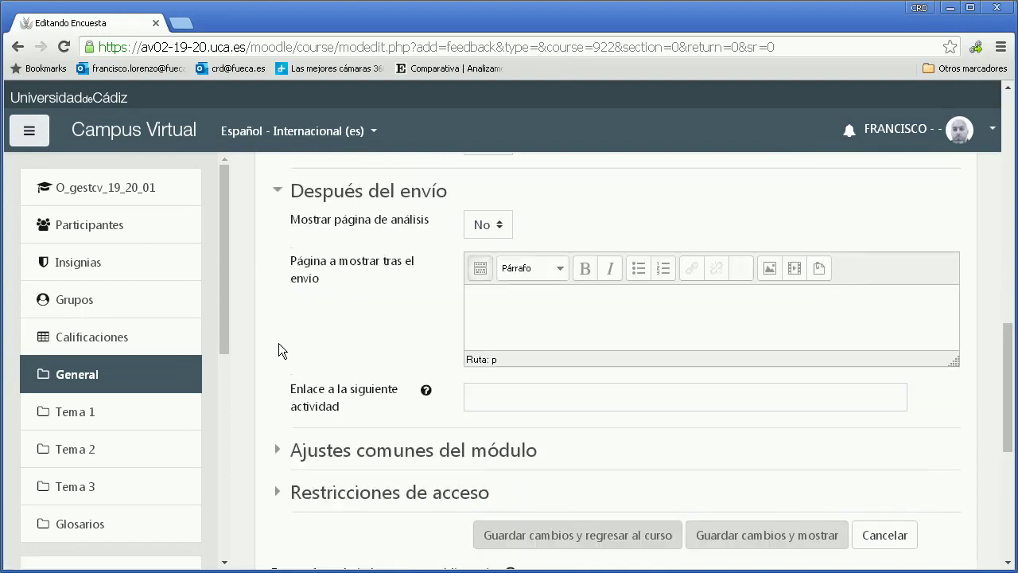
pyautogui.click(485, 225)
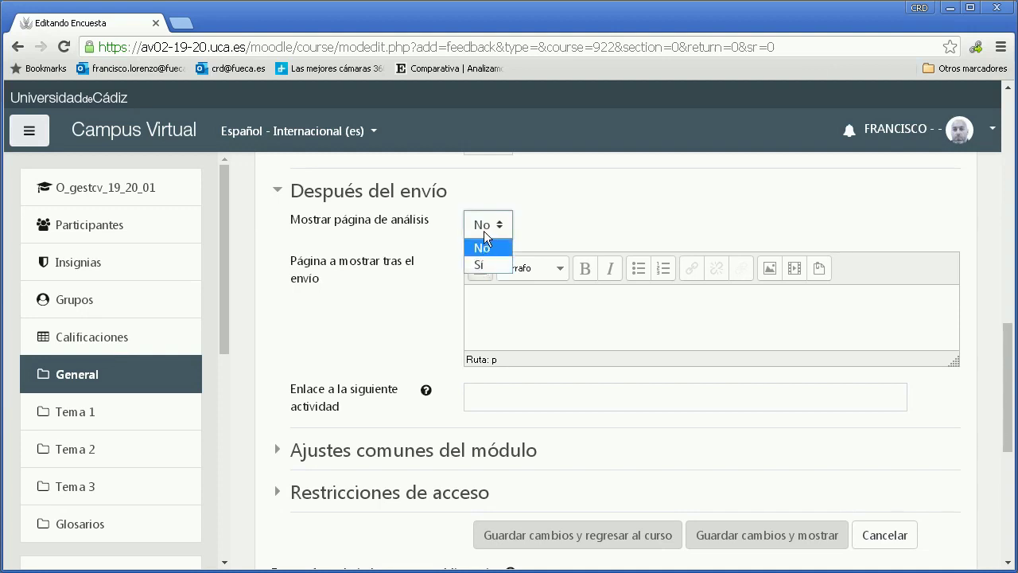
pyautogui.click(477, 250)
pyautogui.click(538, 327)
pyautogui.write('Gracias por participar.')
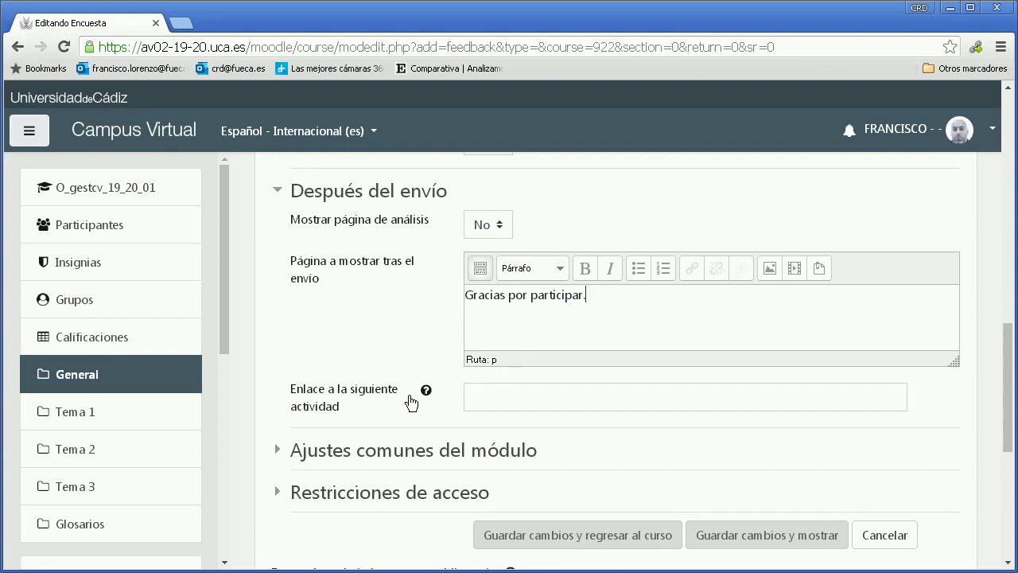
pyautogui.click(502, 399)
pyautogui.write('http://www.uca.es')
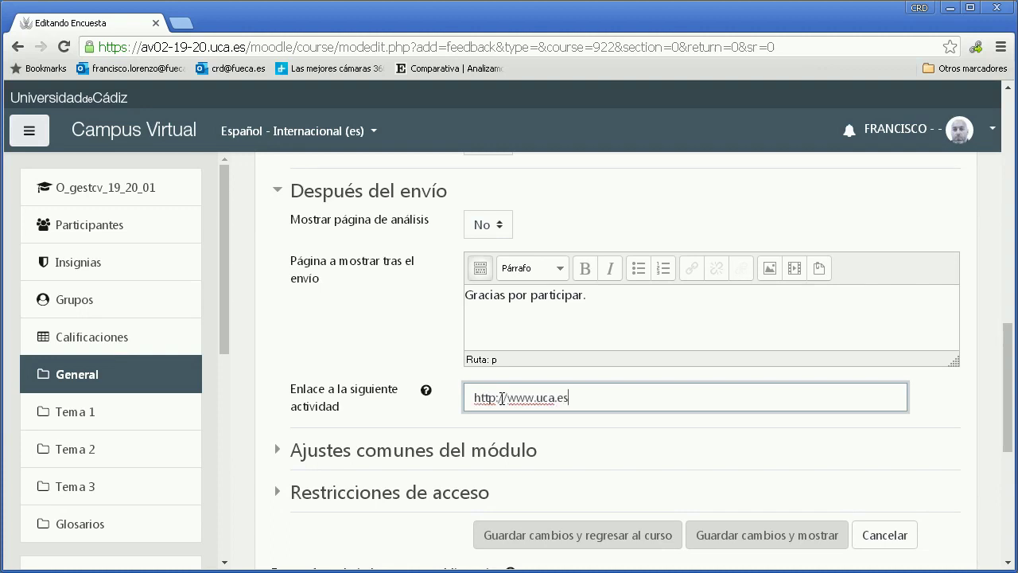
# - Set "Mostrar página de análisis" to Sí, then save the survey and return to the course
pyautogui.click(459, 218)
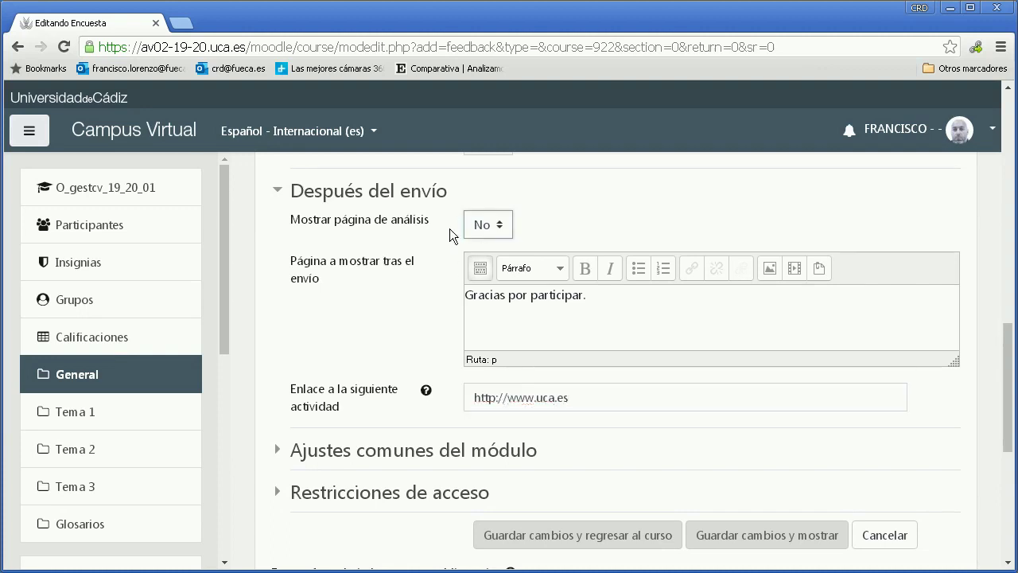
pyautogui.click(489, 225)
pyautogui.click(484, 271)
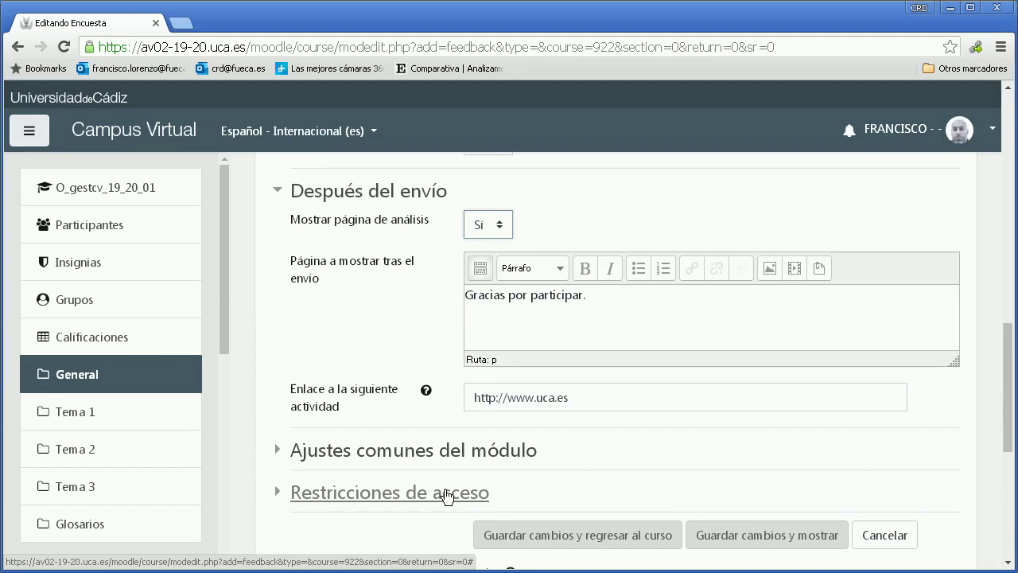
pyautogui.click(583, 539)
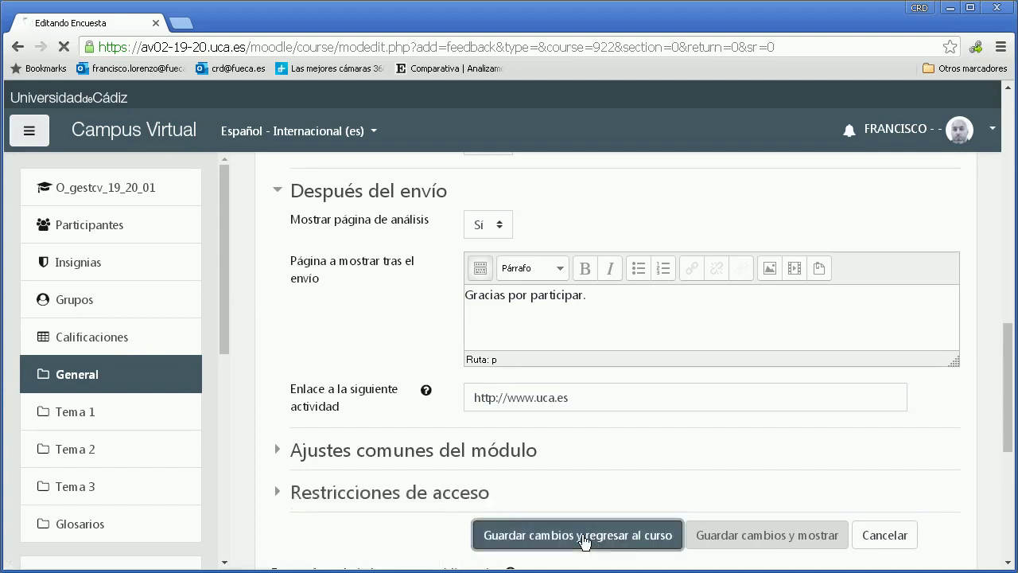
pyautogui.scroll(-1, 558, 306)
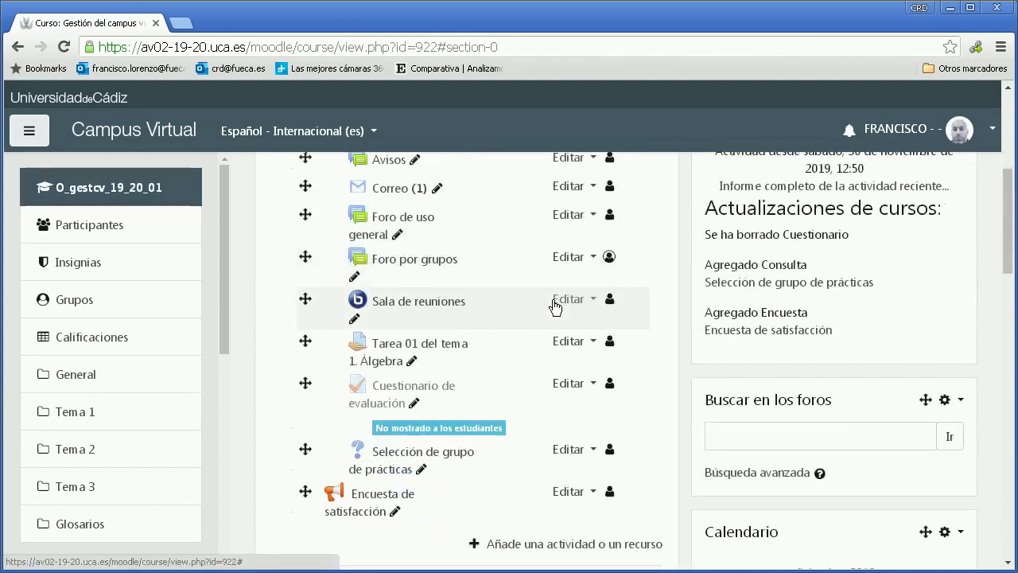